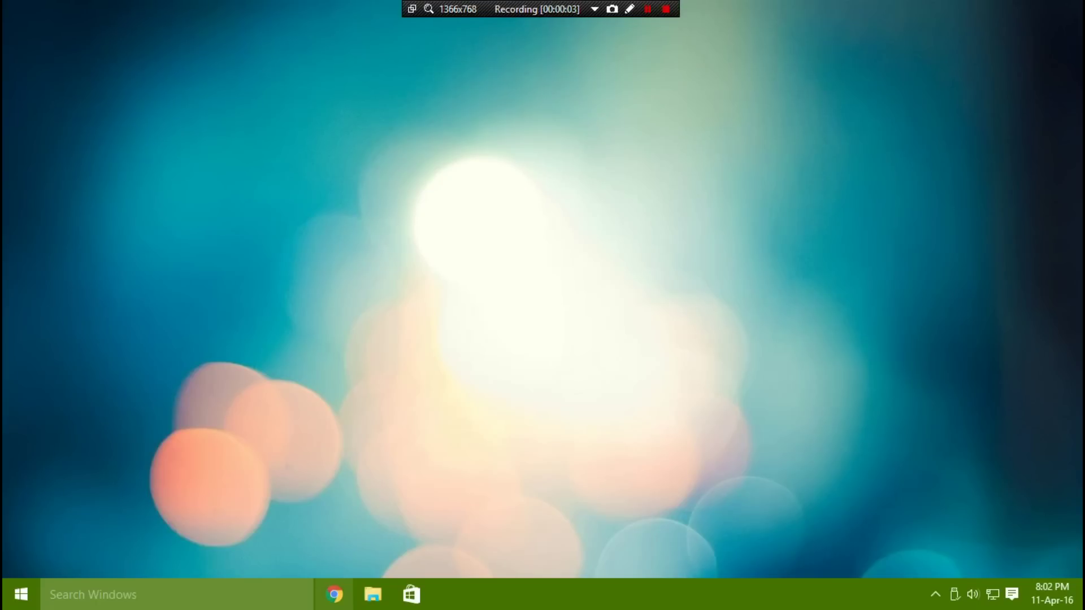
Load facebook.com in Chrome from the taskbar.
left_click(335, 594)
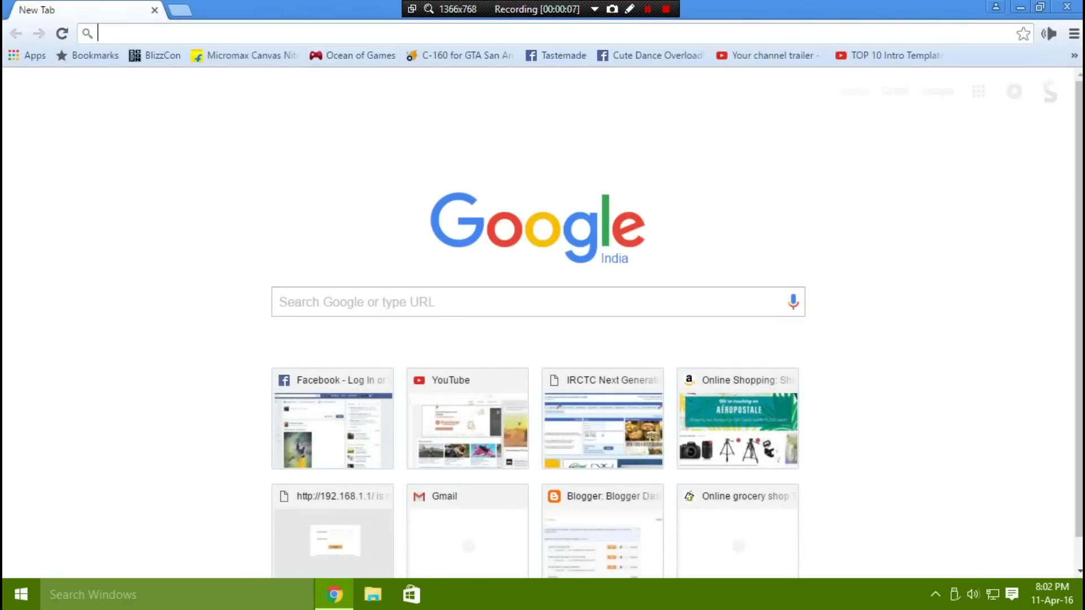
type("facebook.com")
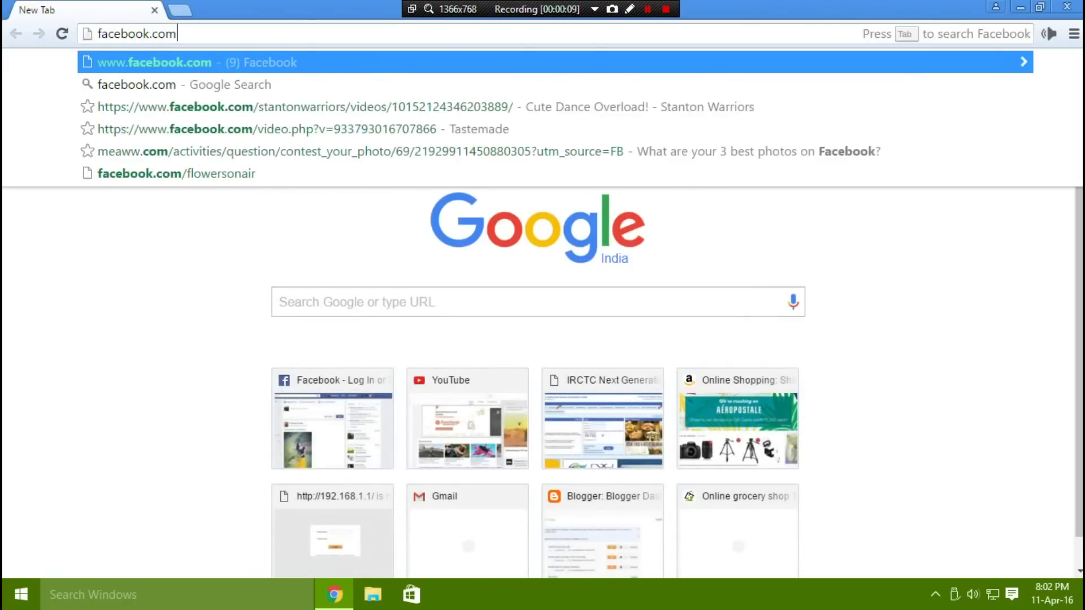
key("Return")
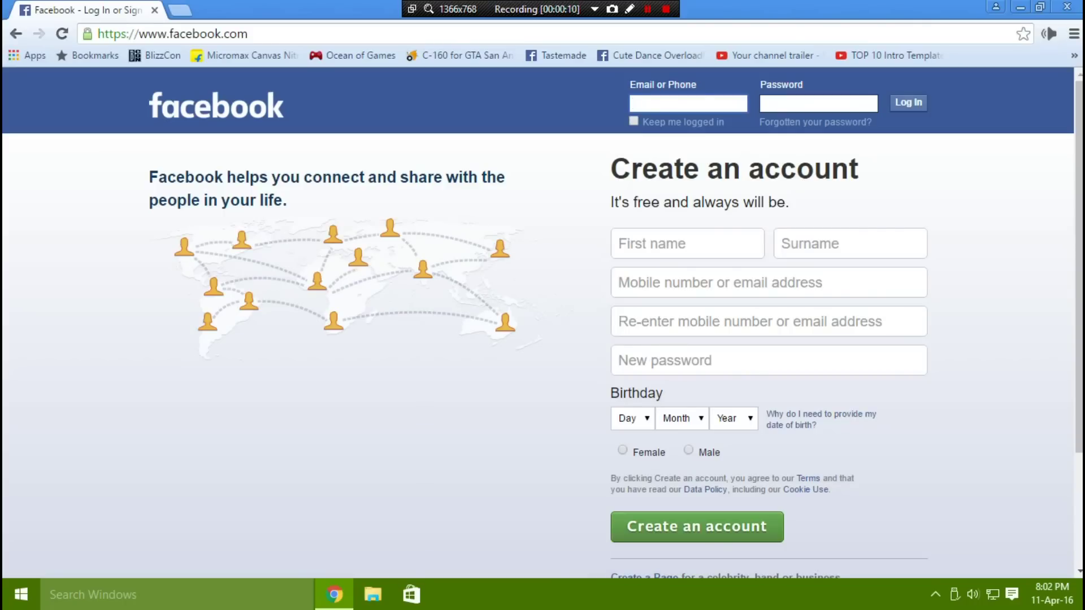
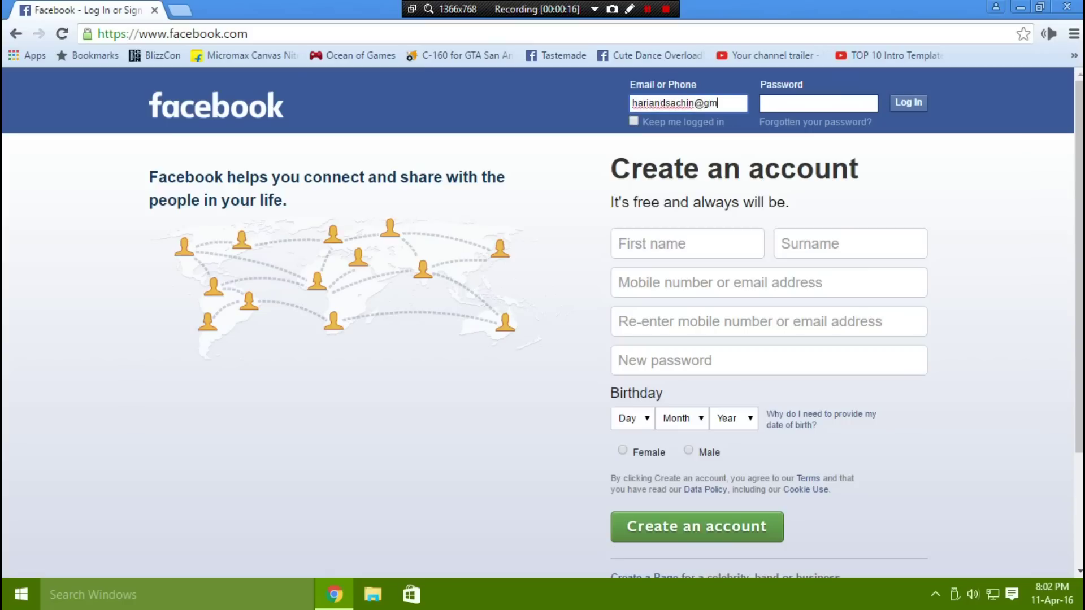
Log in with the account's e-mail address and password.
key("Tab")
type("********")
key("Return")
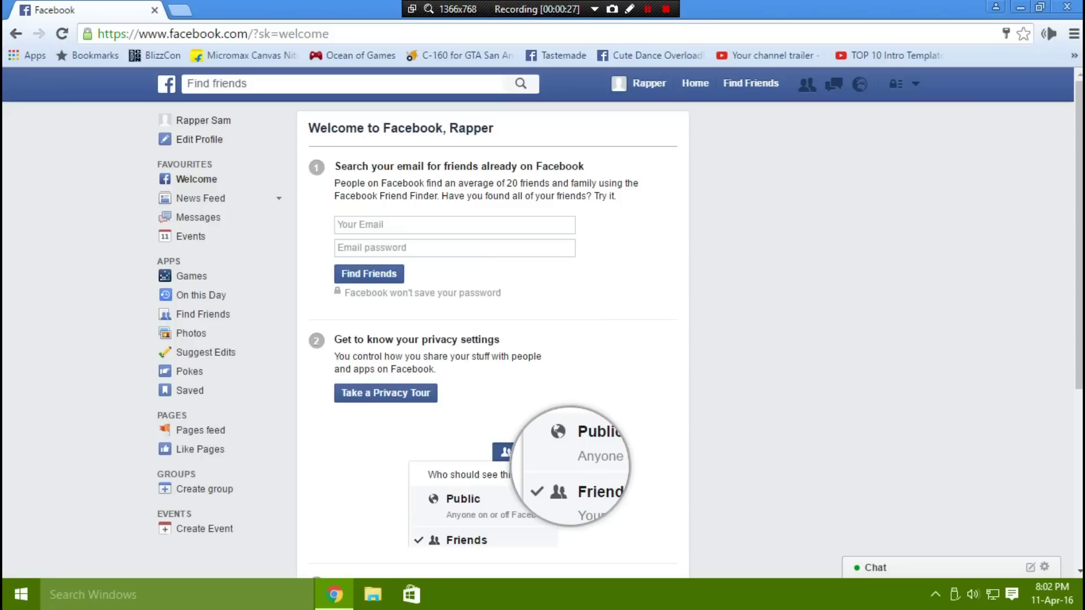
Go to Settings > Security and open the Deactivate your account form.
left_click(915, 84)
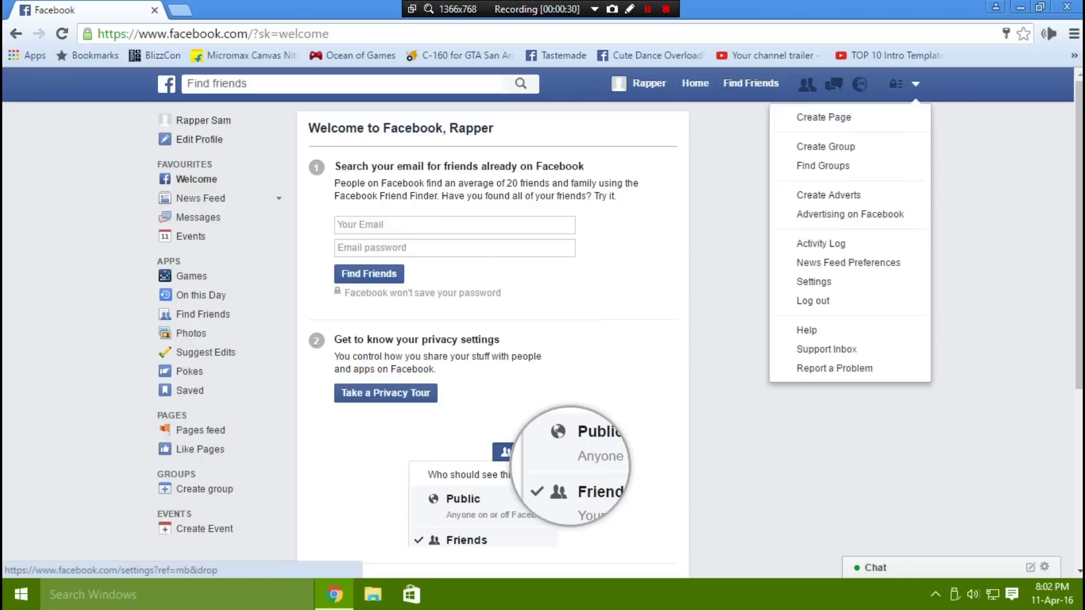
left_click(894, 281)
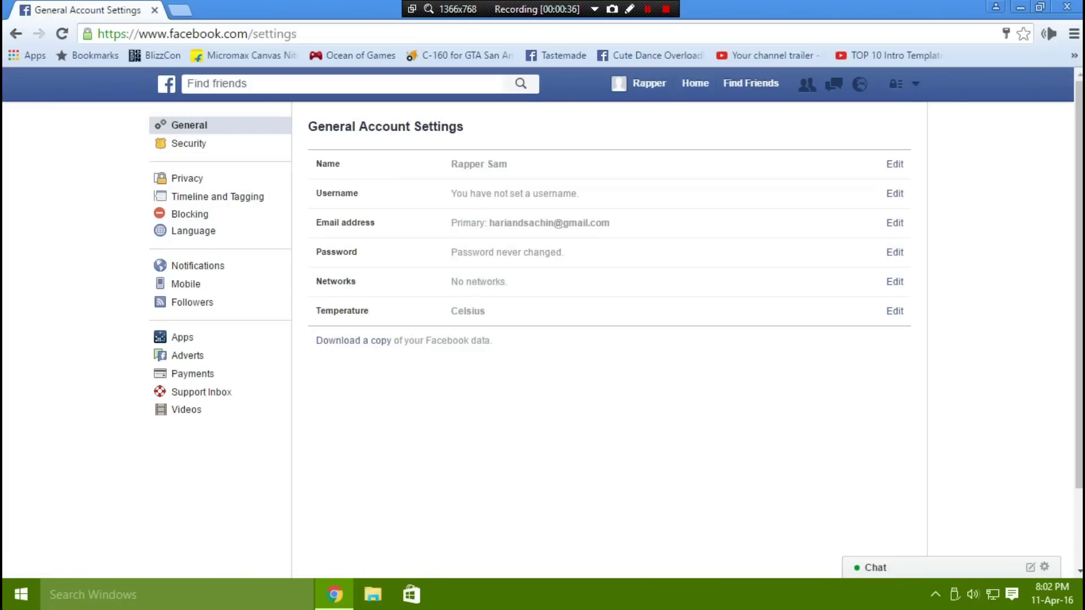
left_click(188, 143)
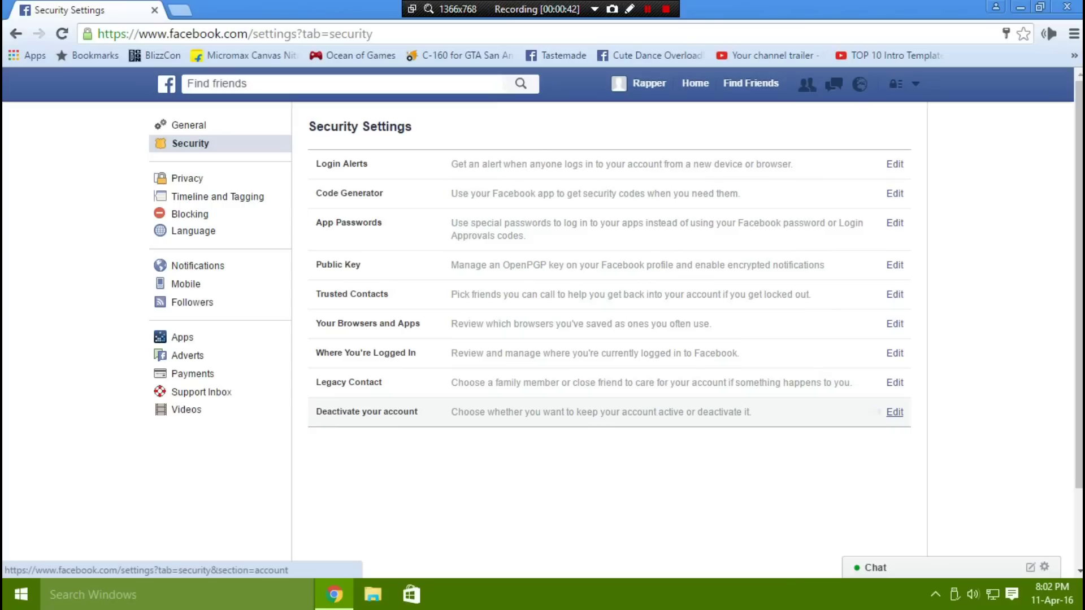
left_click(895, 412)
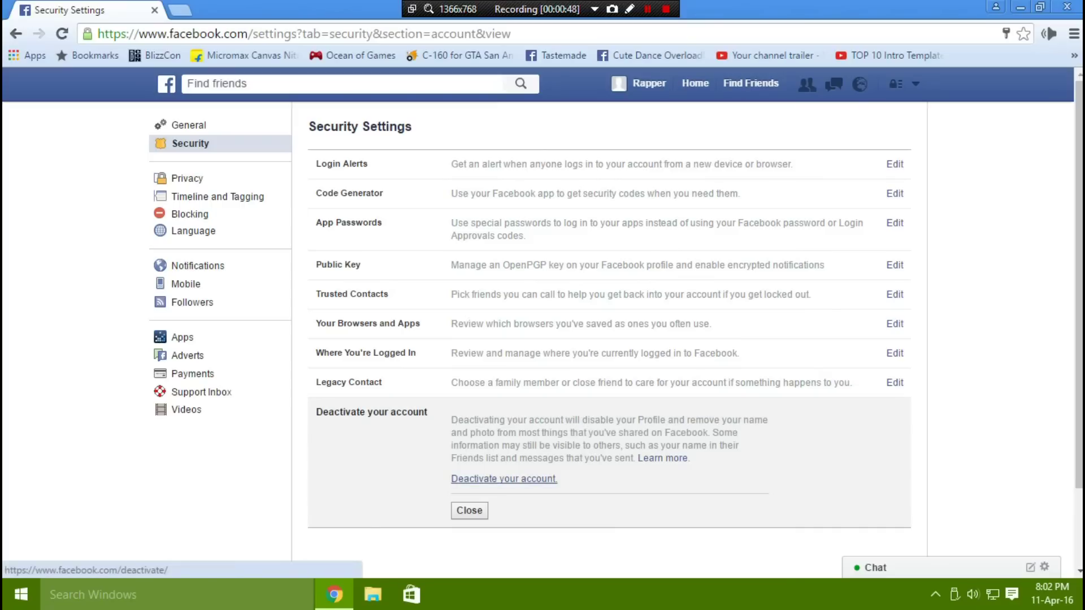
left_click(503, 478)
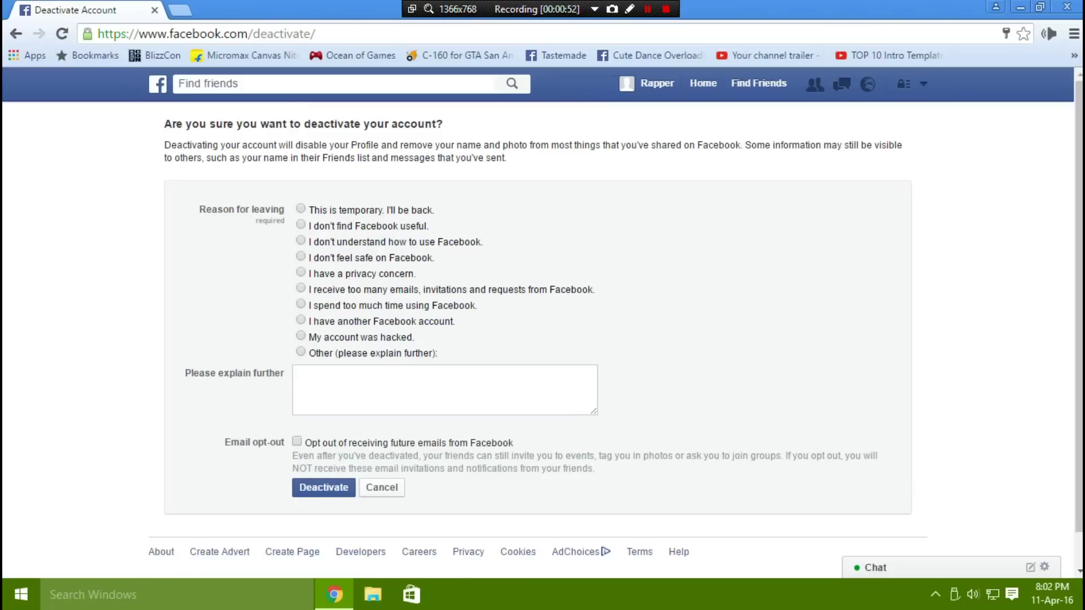
Choose 'My account was hacked' and advance the Secure your Account checkpoint to the password step.
left_click(300, 336)
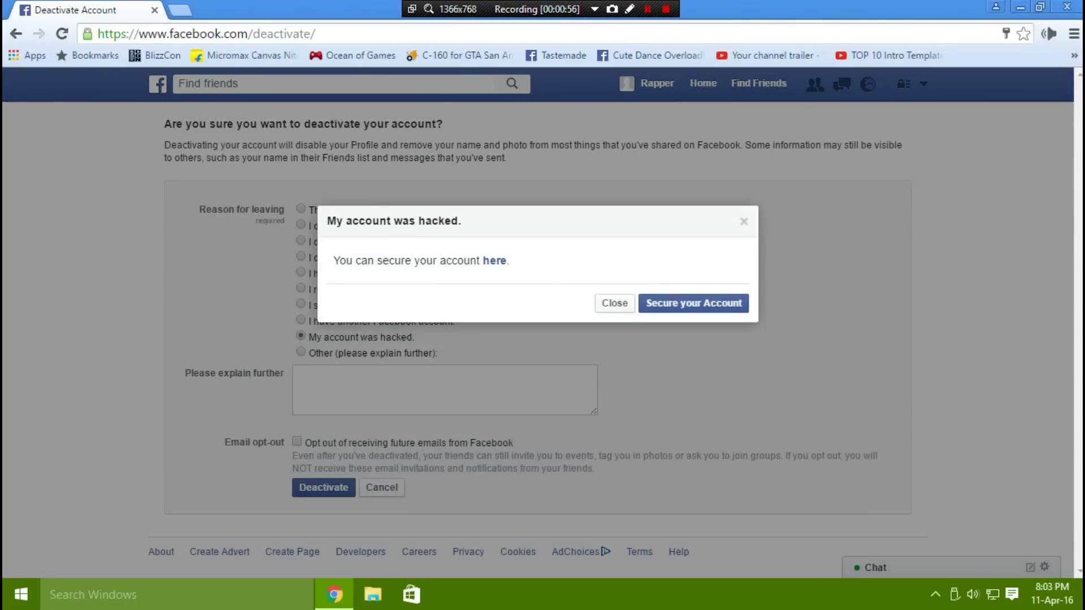
left_click(694, 303)
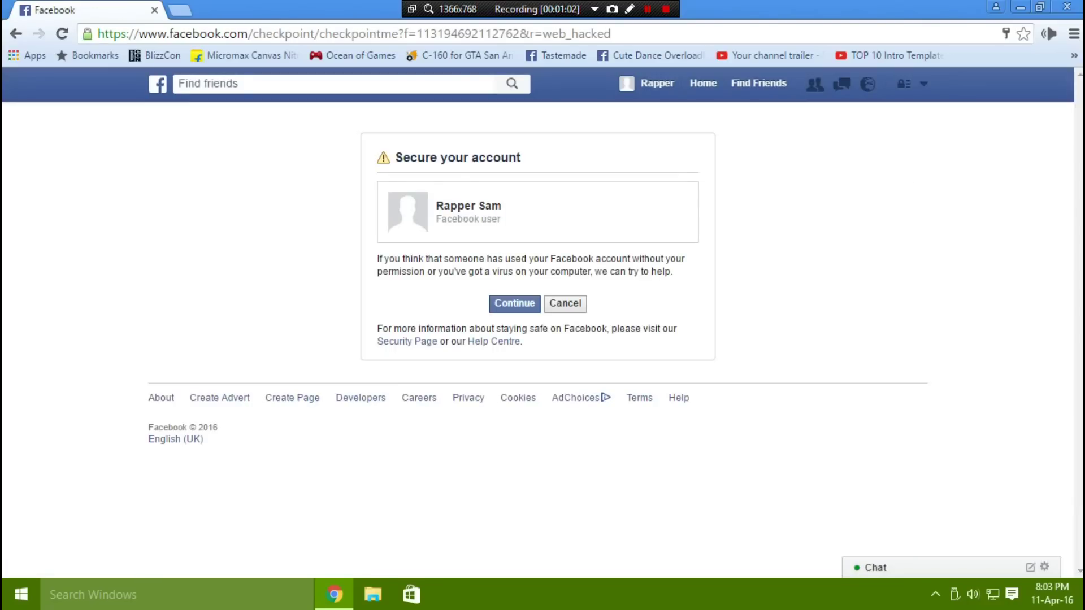
key("Return")
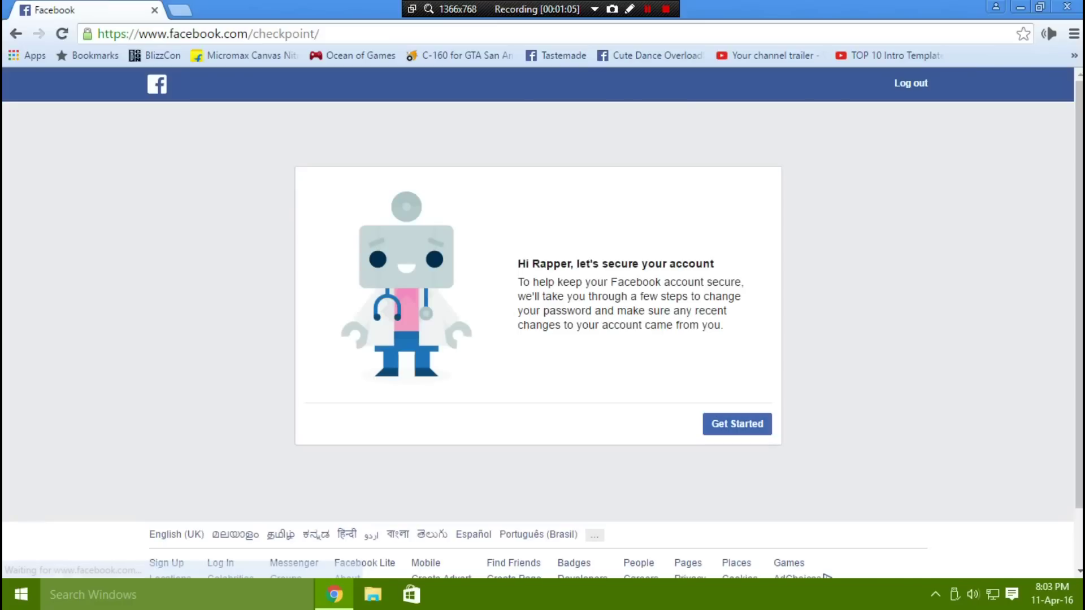
key("Return")
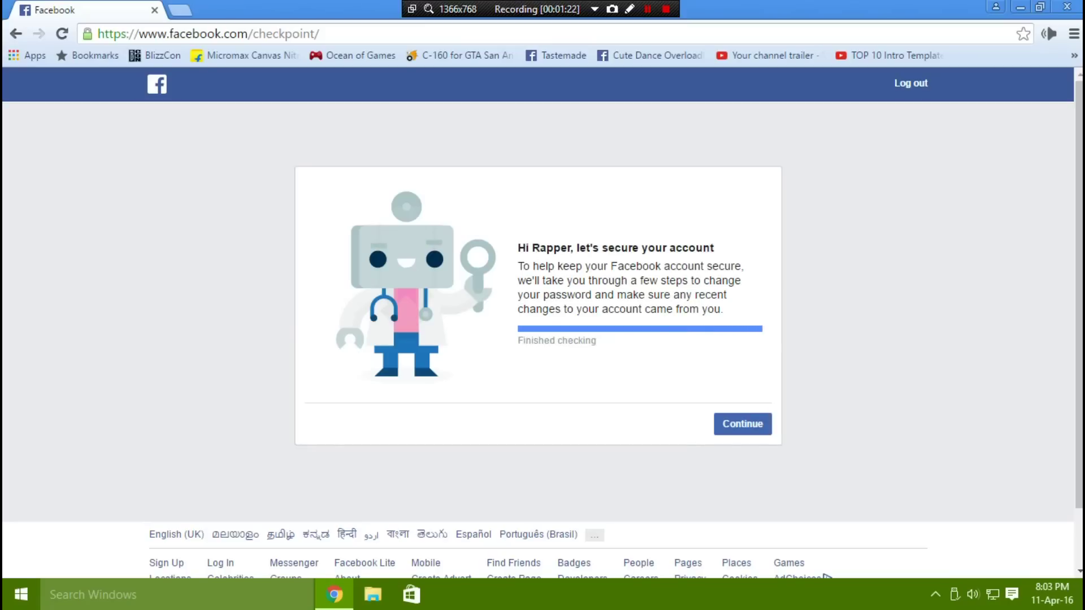
key("Return")
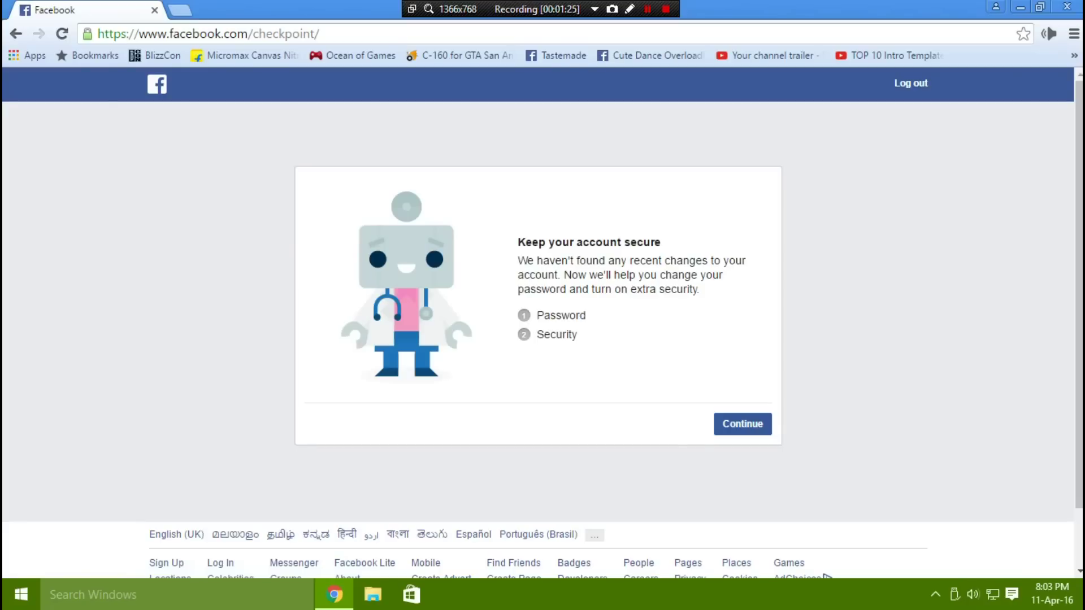
key("Return")
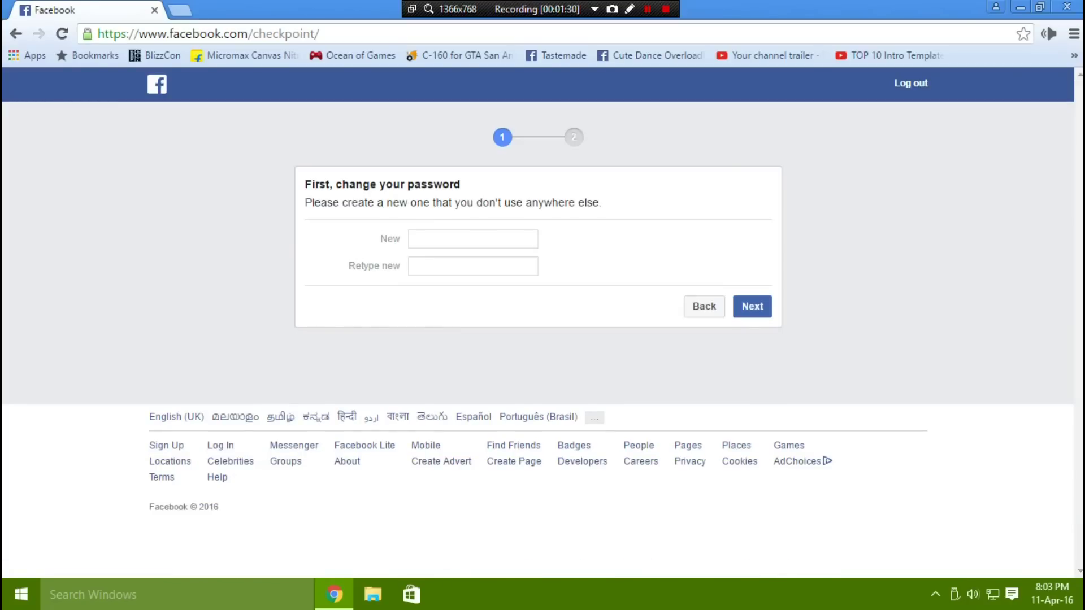
Enter and confirm a new password, then enable login alerts by notification and e-mail.
type("••••••••••••••••••••")
left_click(473, 265)
type("•••••")
key("BackSpace")
key("BackSpace")
key("BackSpace")
key("BackSpace")
key("BackSpace")
type("••••••••••••••••••••")
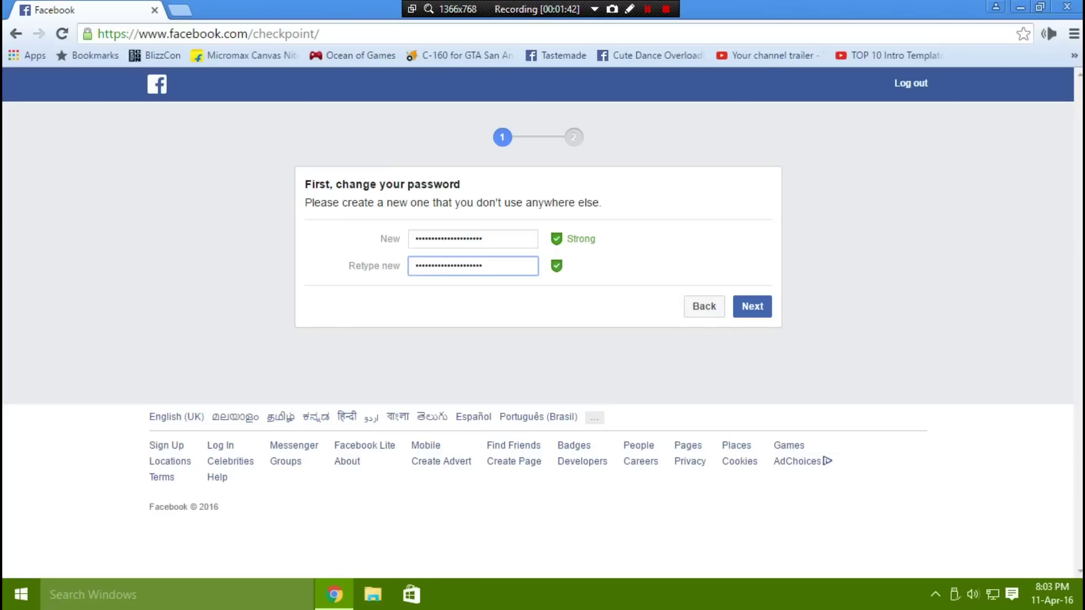
left_click(752, 307)
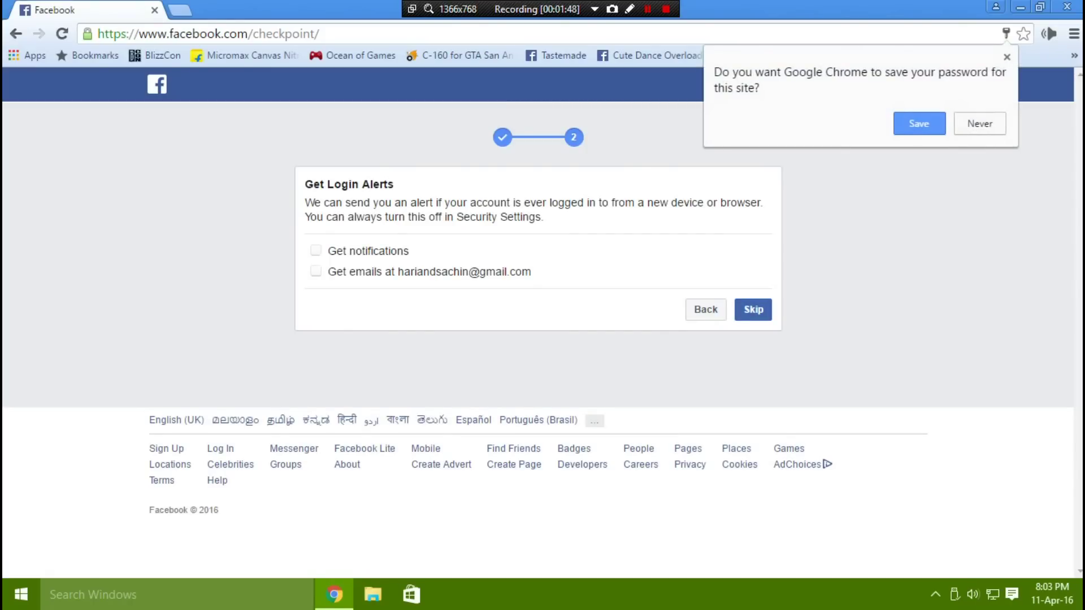
left_click(315, 250)
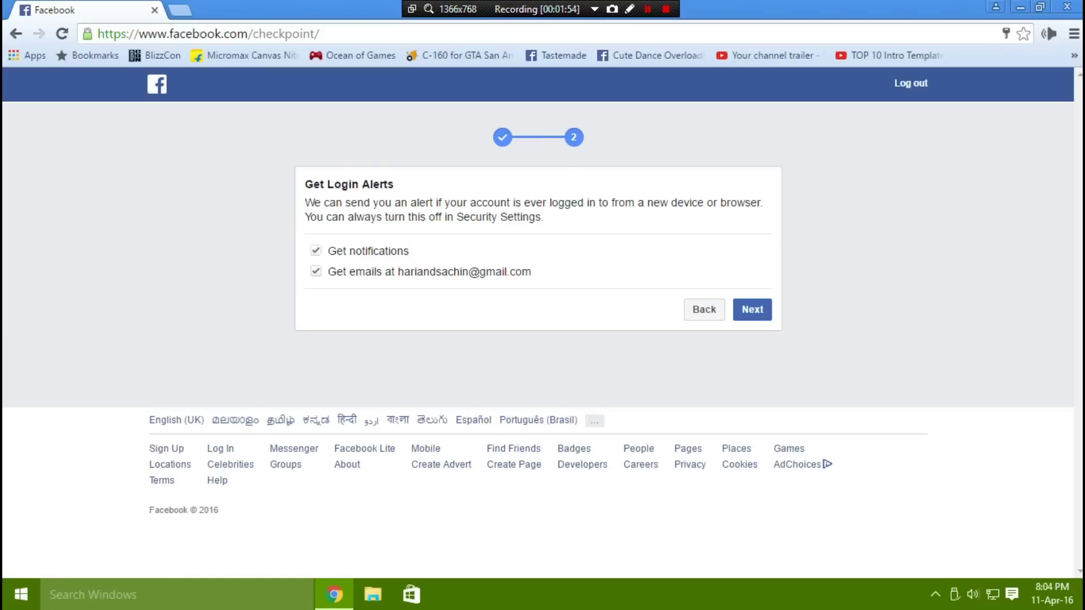
left_click(751, 309)
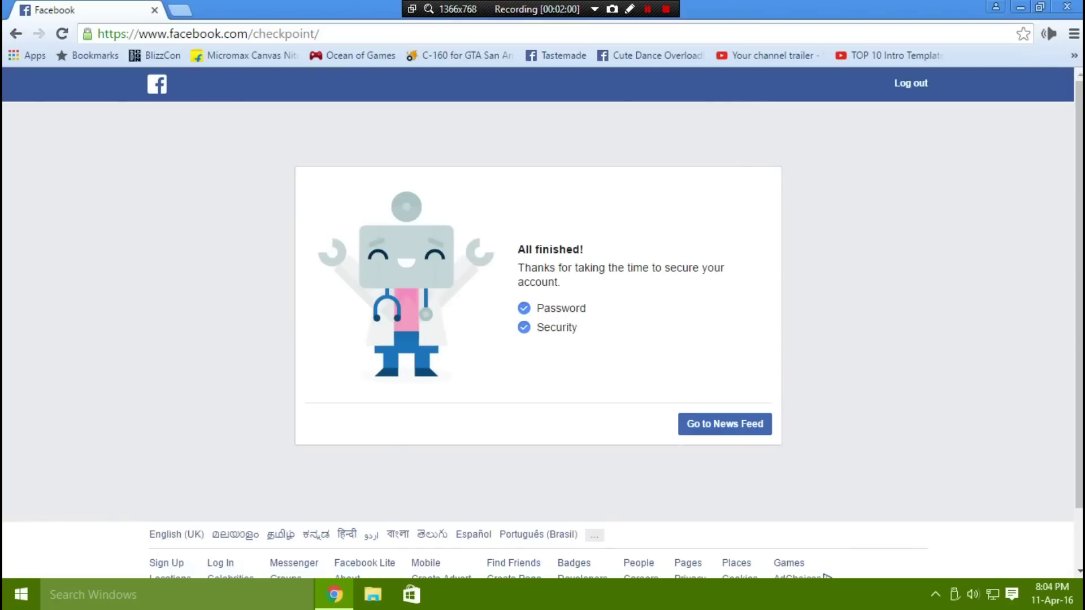
Return to the News Feed and open the new-login alert from Notifications.
left_click(725, 424)
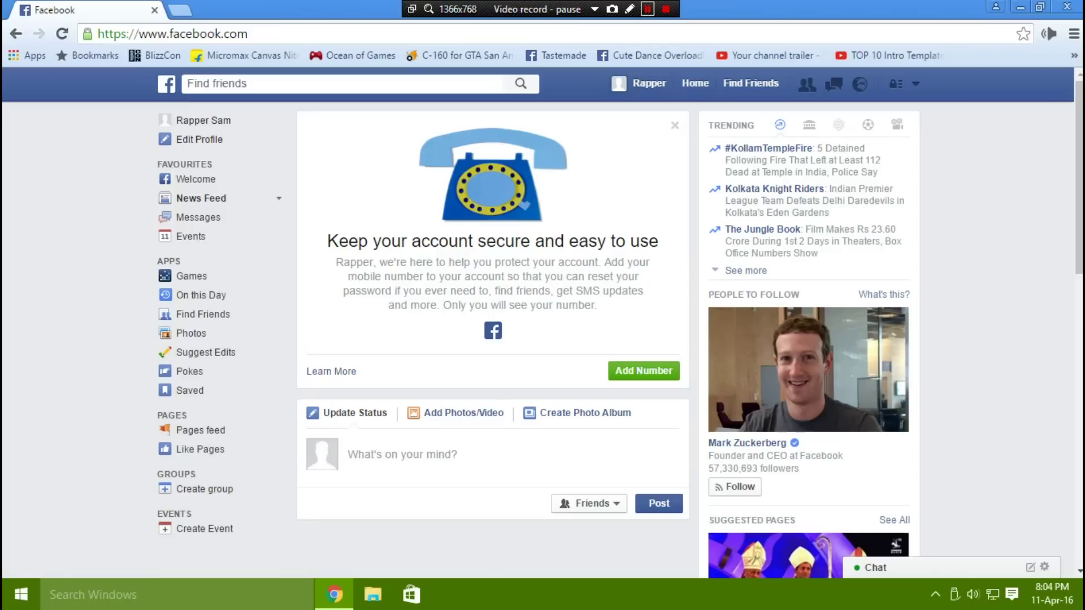
left_click(859, 84)
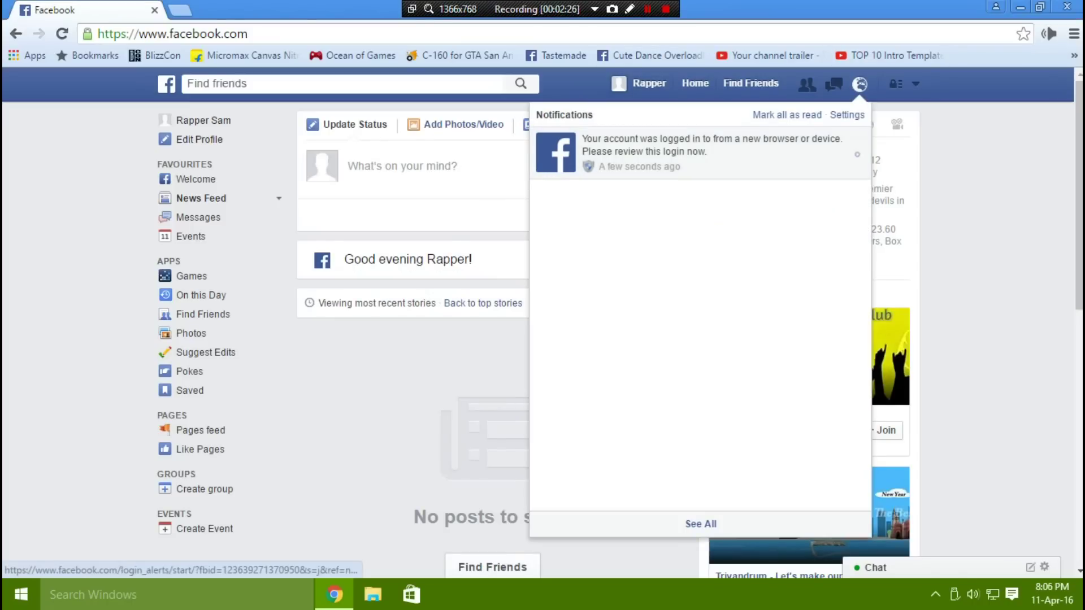
left_click(706, 147)
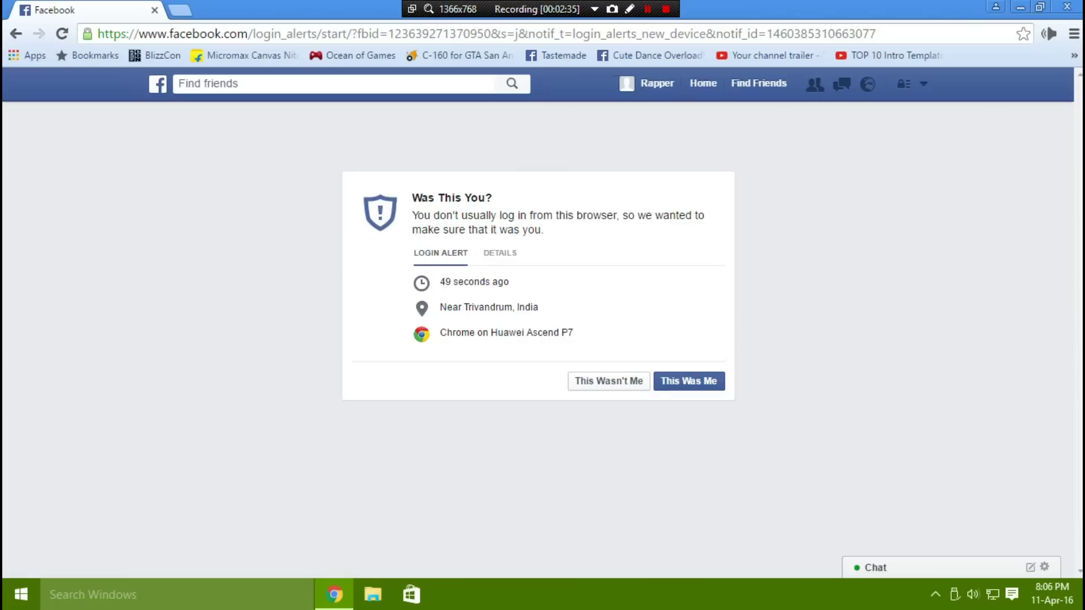
Confirm the login with This Was Me, remember this browser, and return to the News Feed.
left_click(500, 252)
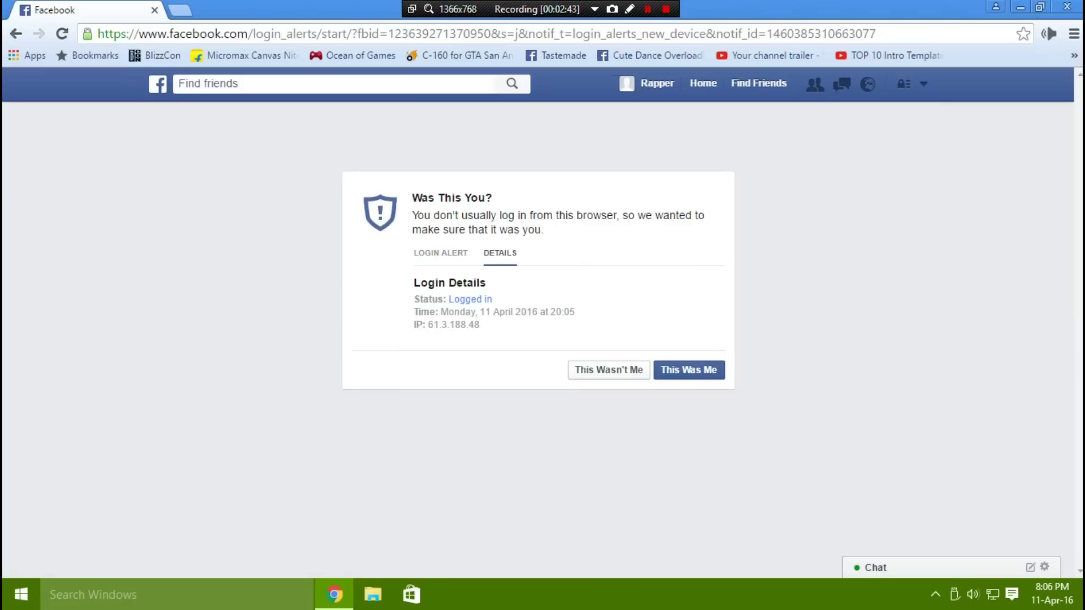
left_click(689, 369)
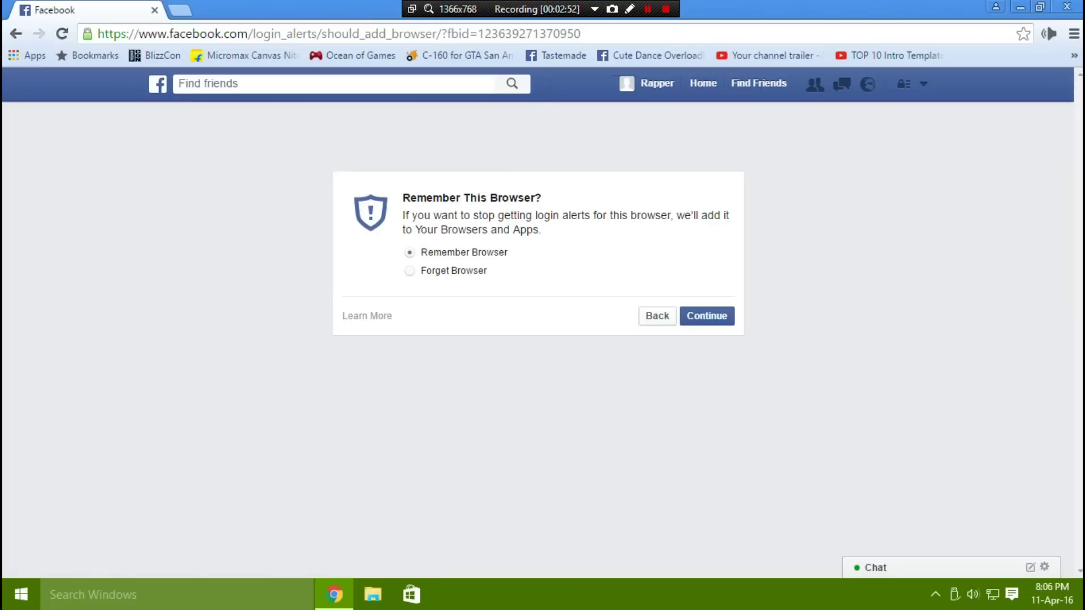
key("Return")
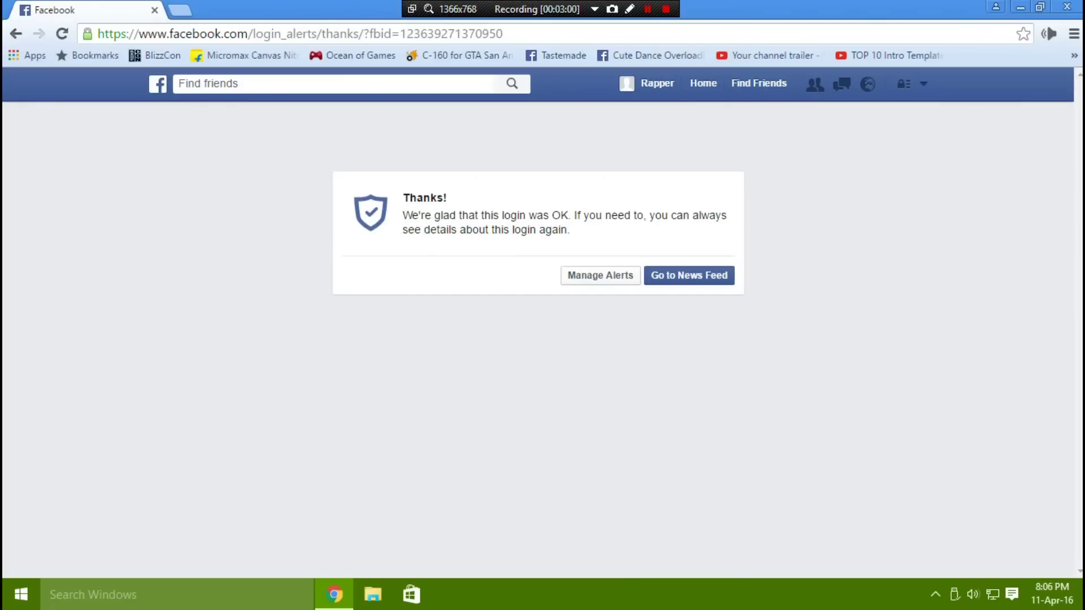
key("Return")
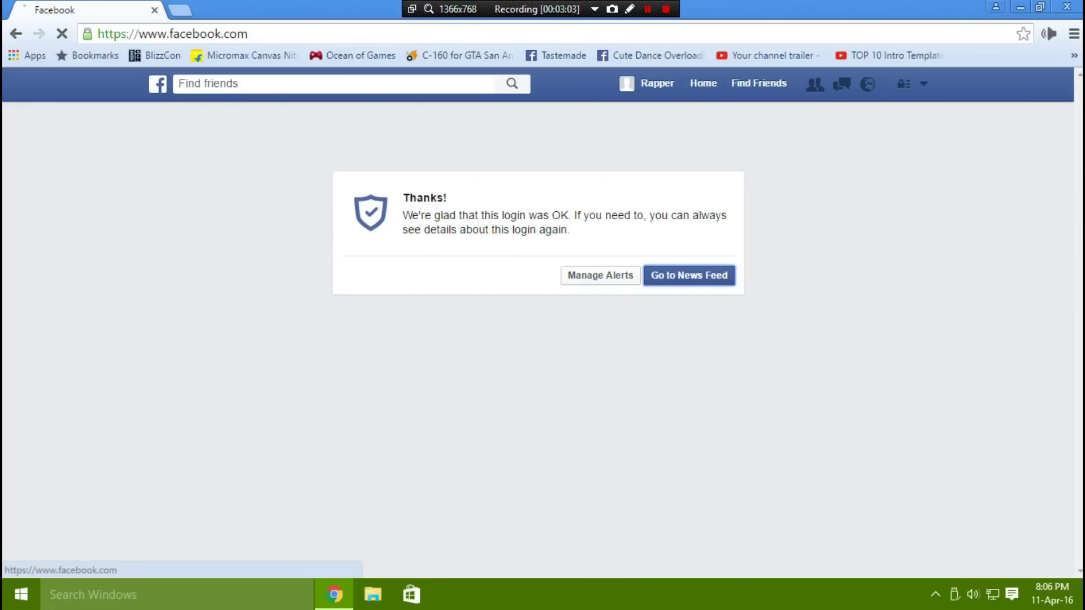